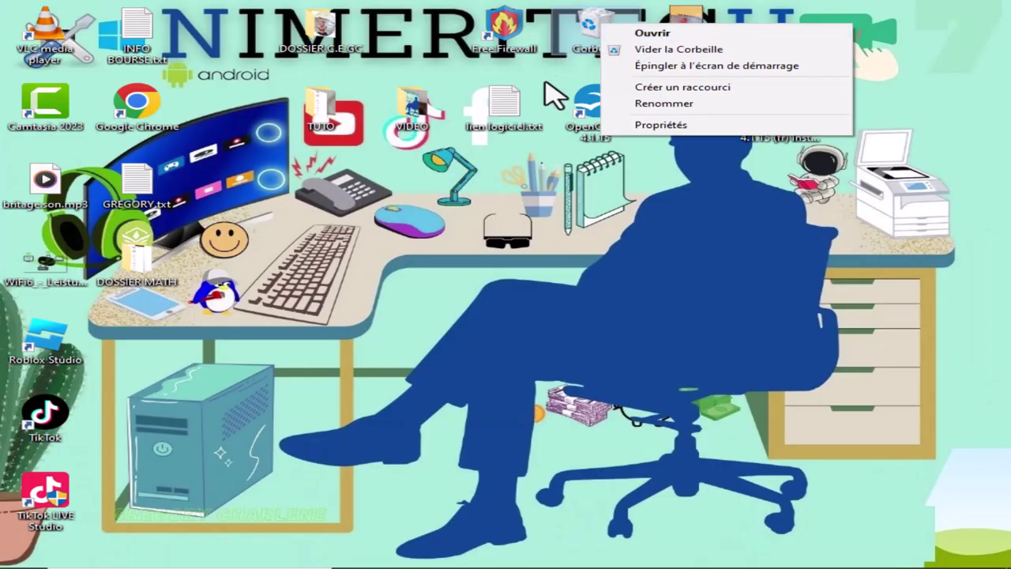
# Search Windows for CORBEILLE and close the search results
pyautogui.click(547, 97)
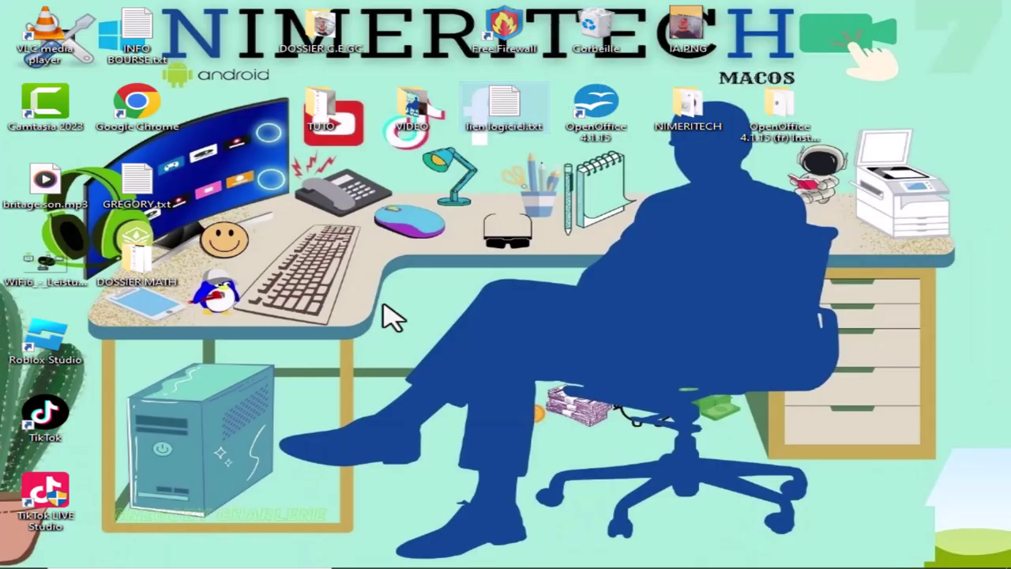
pyautogui.click(154, 555)
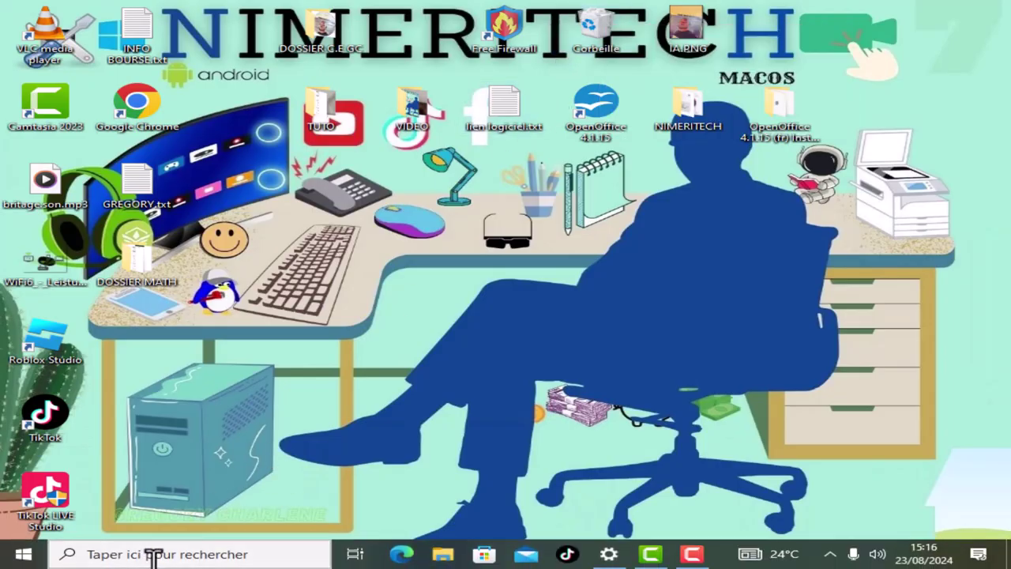
pyautogui.write('cOE')
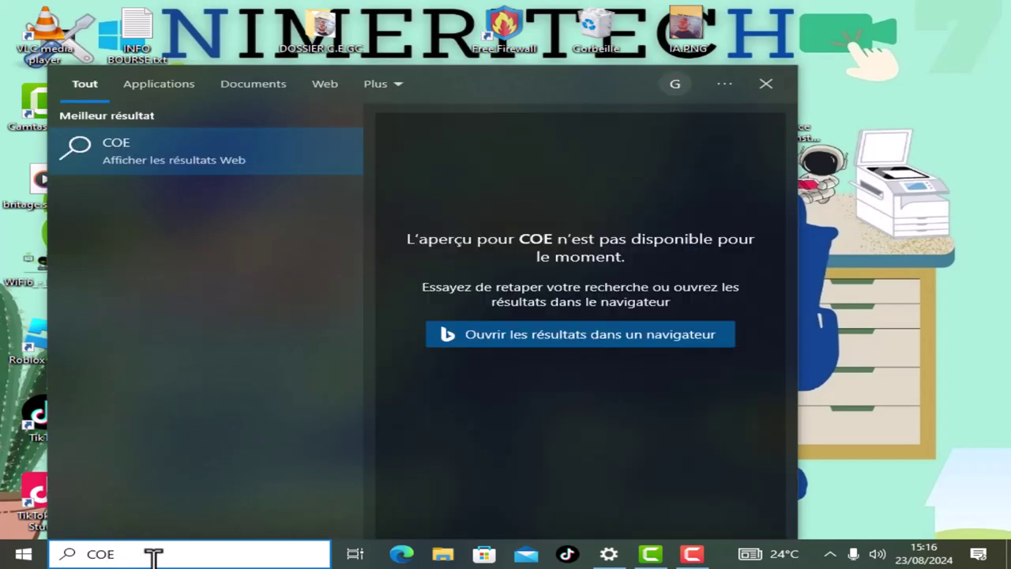
pyautogui.press('BackSpace')
pyautogui.press('BackSpace')
pyautogui.press('BackSpace')
pyautogui.write('co')
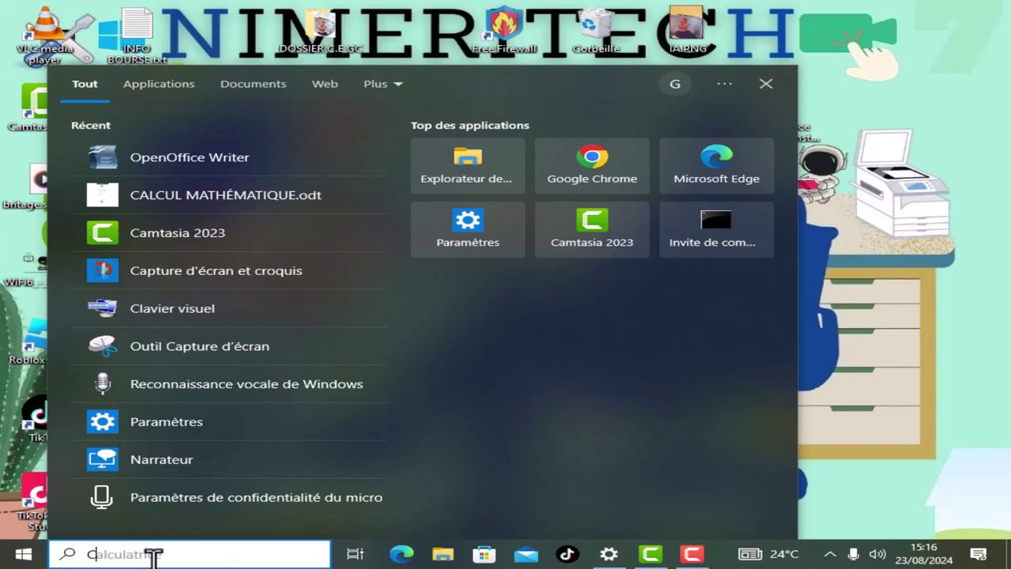
pyautogui.write('RBEILL')
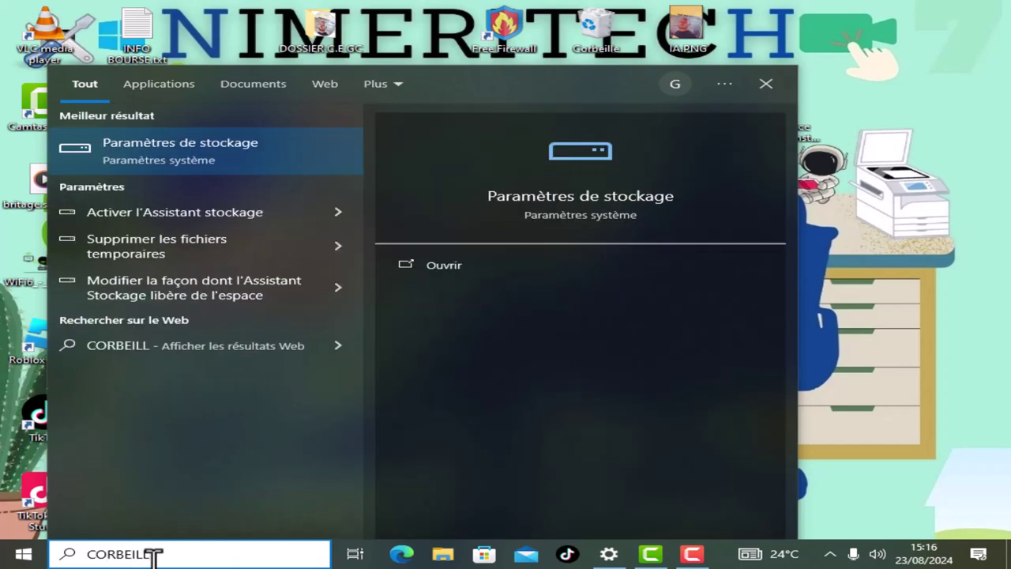
pyautogui.write('E')
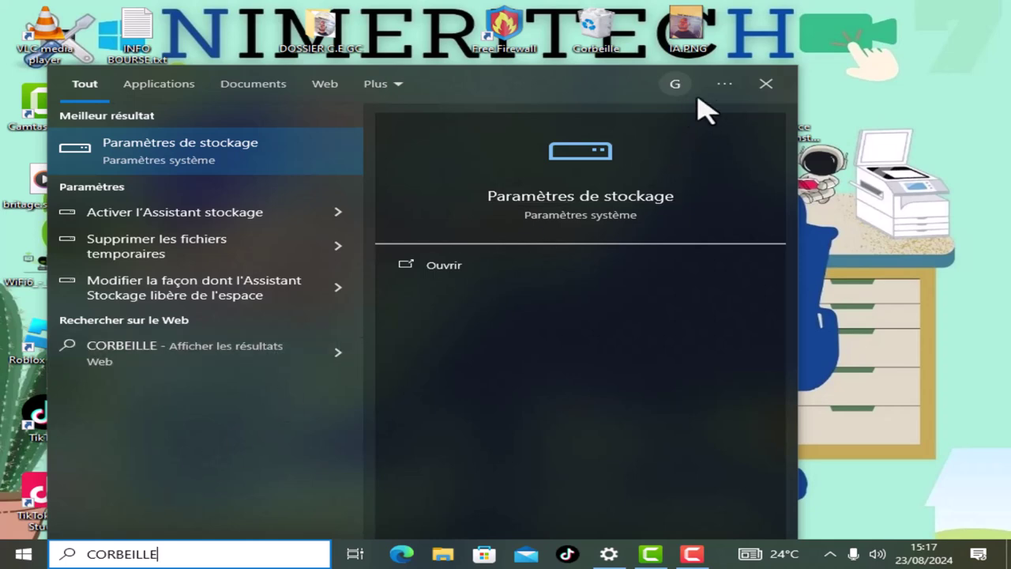
pyautogui.click(765, 83)
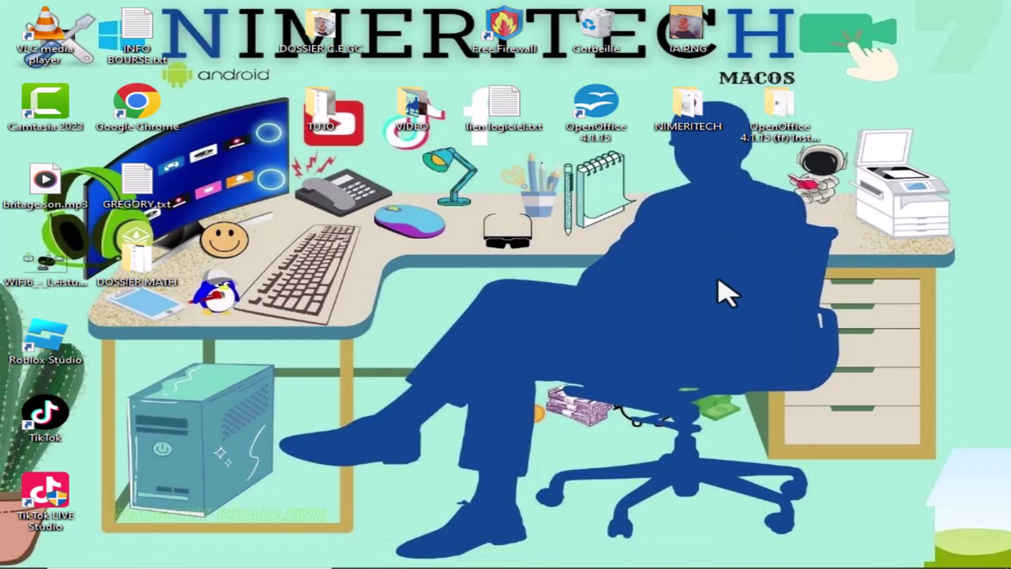
# Open the Recycle Bin (Corbeille) from the desktop and maximize its window
pyautogui.rightClick(597, 32)
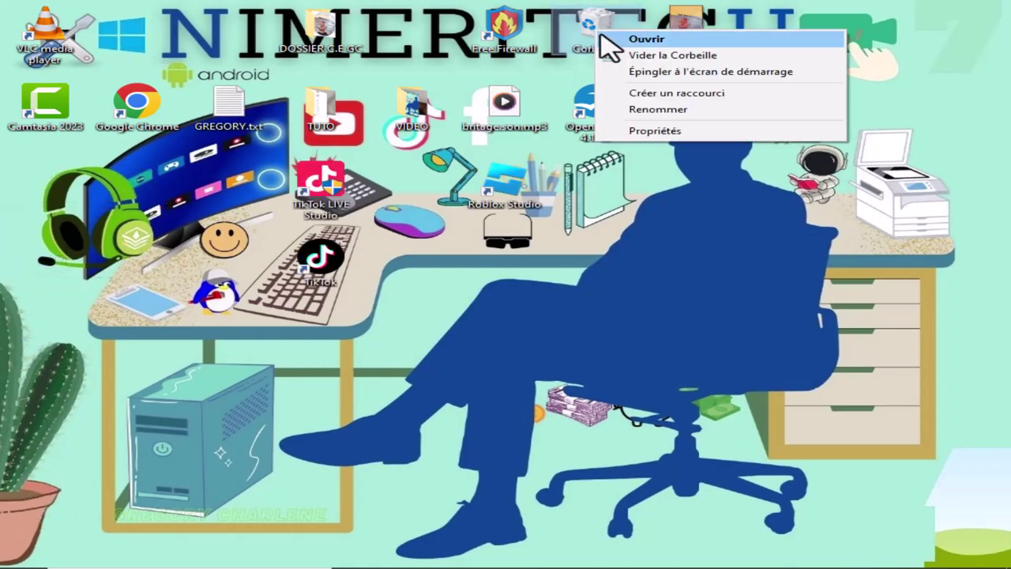
pyautogui.click(645, 40)
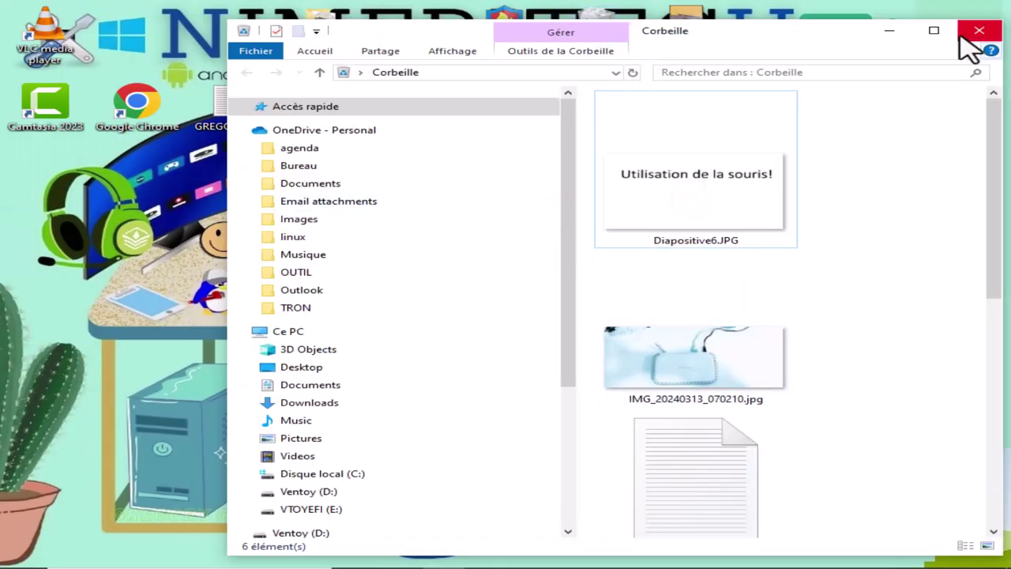
pyautogui.click(934, 32)
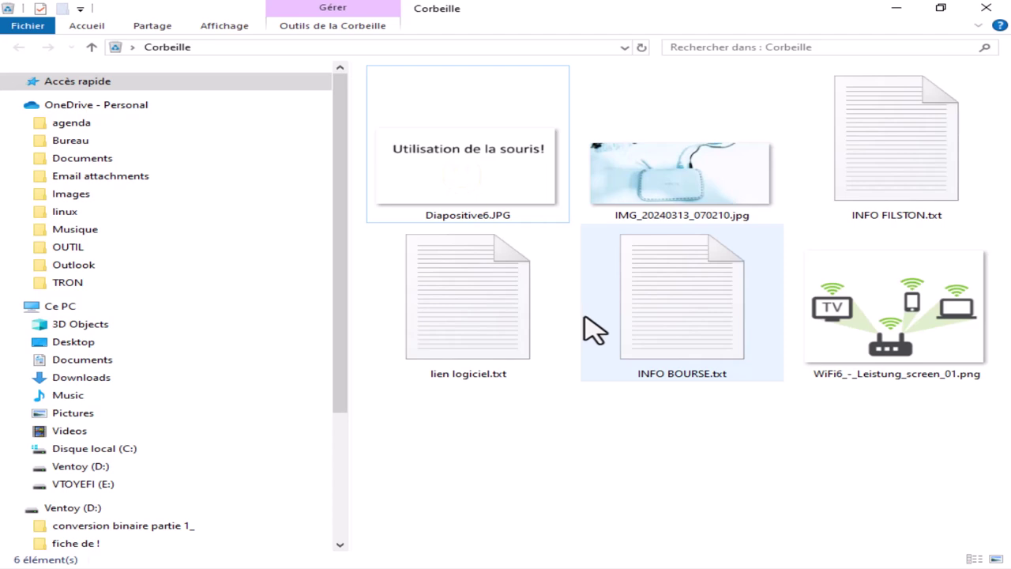
# Examine the properties of the deleted file Diapositive6.JPG and close them without restoring it
pyautogui.moveTo(594, 330)
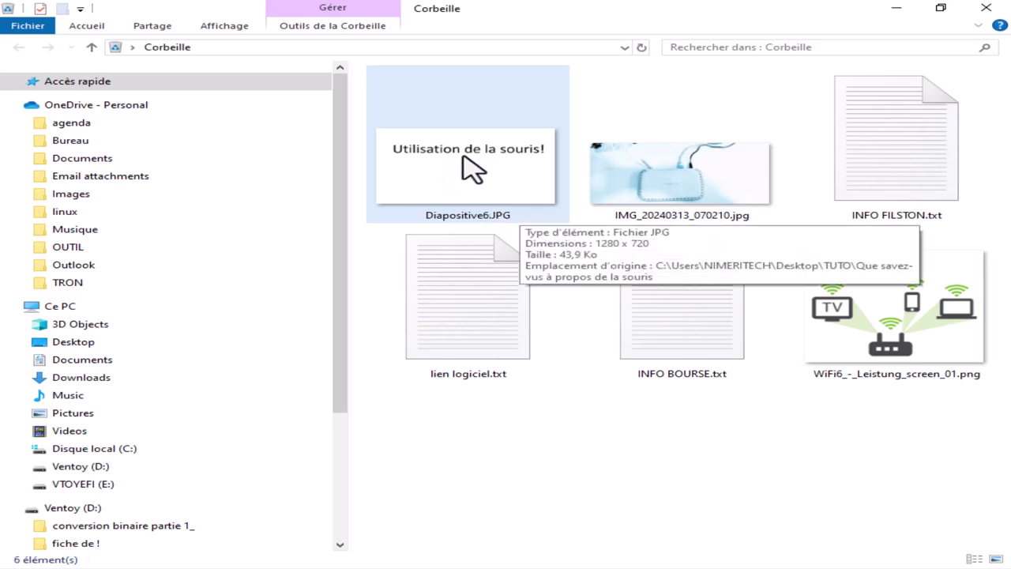
pyautogui.rightClick(464, 155)
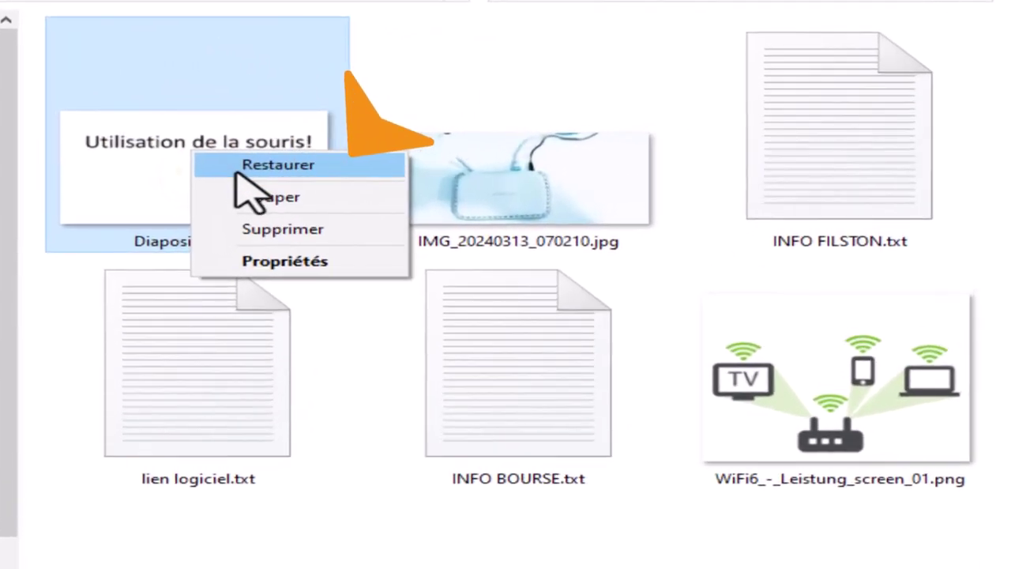
pyautogui.click(281, 263)
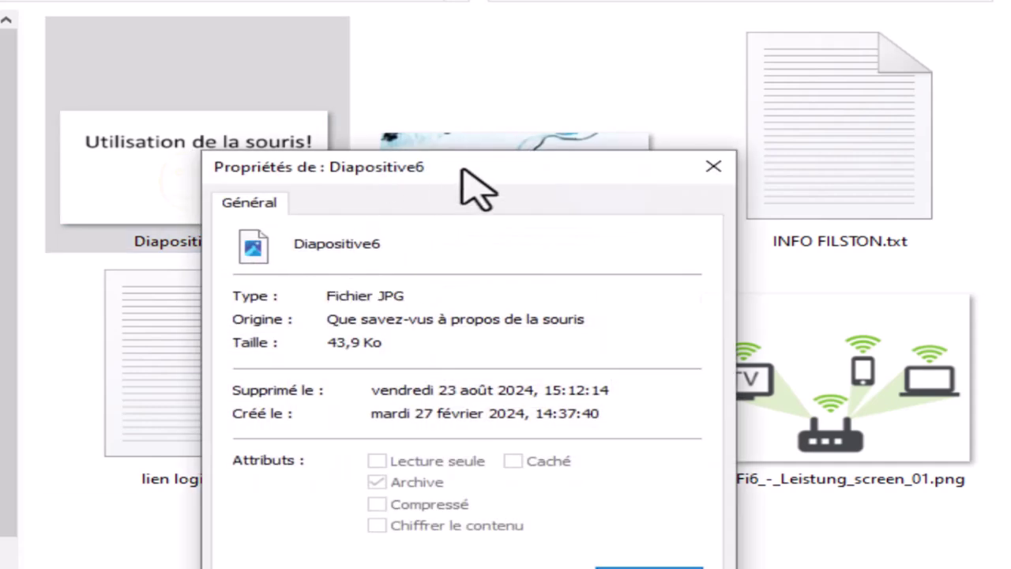
pyautogui.moveTo(467, 187); pyautogui.dragTo(462, 158)
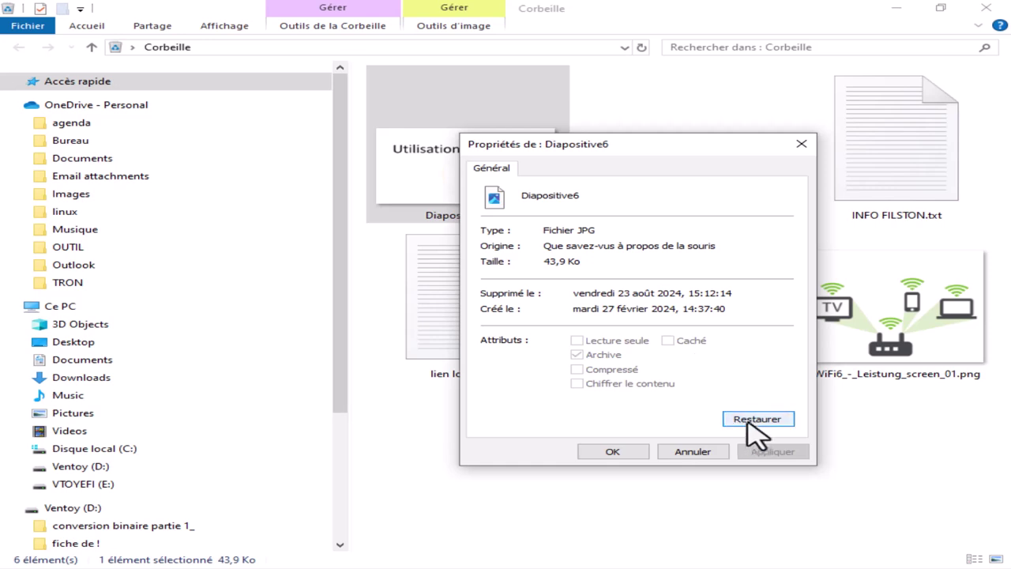
pyautogui.click(798, 145)
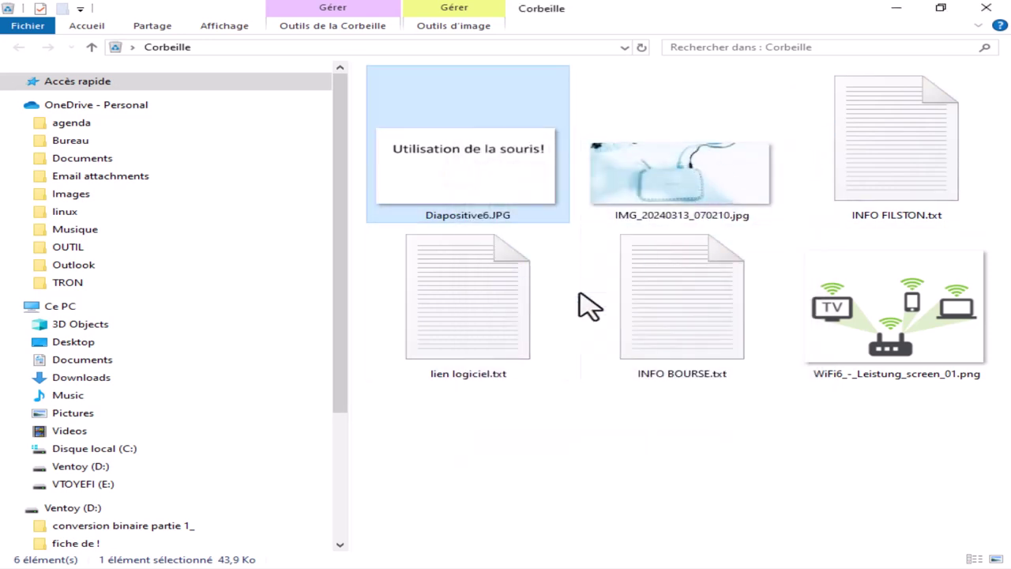
# Restore Diapositive6.JPG, IMG_20240313_070210.jpg, lien logiciel.txt, INFO BOURSE.txt and WiFi6_-_Leistung_screen_01.png together from the Recycle Bin
pyautogui.click(594, 347)
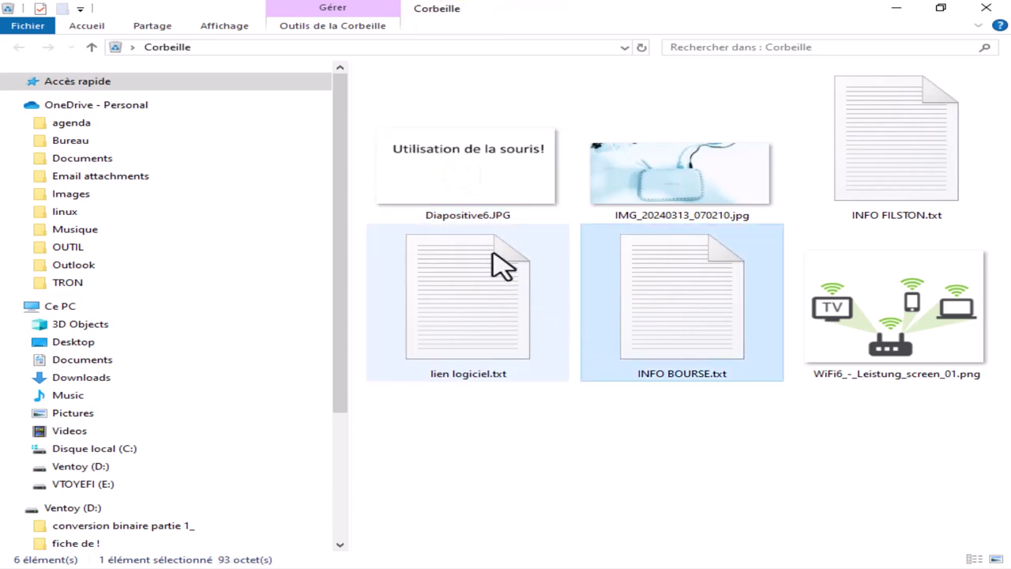
pyautogui.moveTo(523, 251)
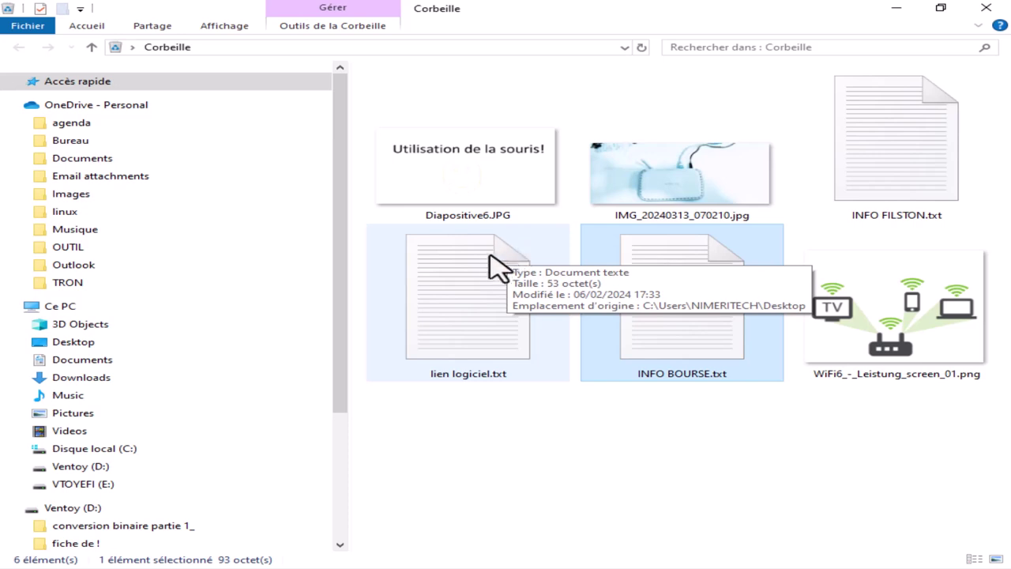
pyautogui.keyDown('ctrl'); pyautogui.click(488, 178); pyautogui.keyUp('ctrl')
pyautogui.keyDown('ctrl'); pyautogui.click(474, 291); pyautogui.keyUp('ctrl')
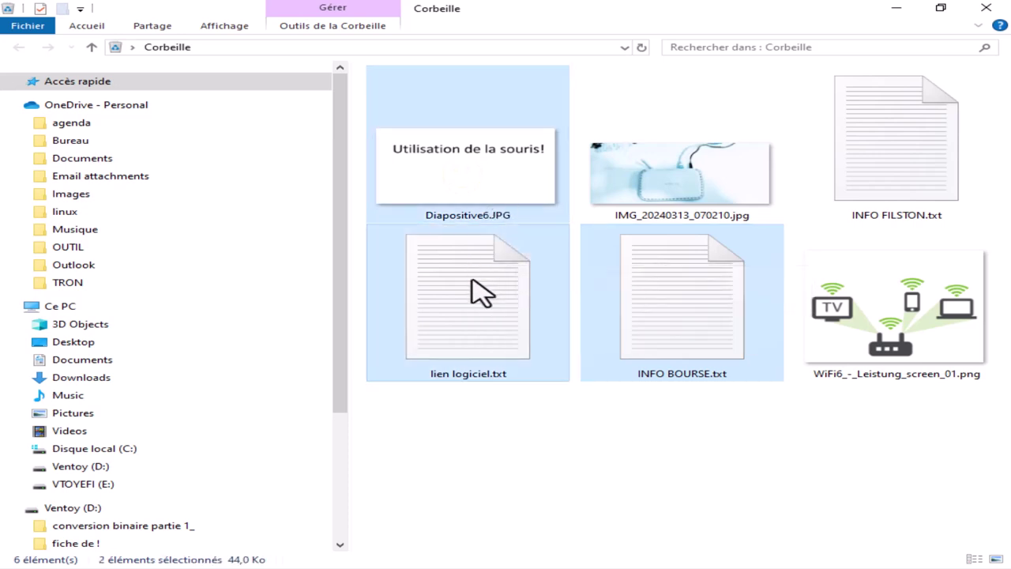
pyautogui.keyDown('ctrl'); pyautogui.click(699, 324); pyautogui.keyUp('ctrl')
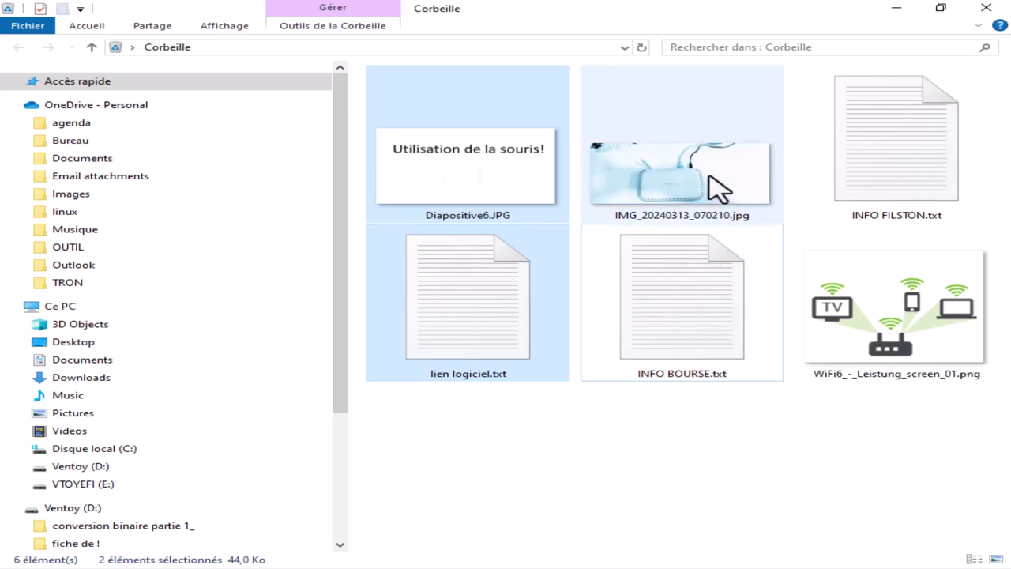
pyautogui.keyDown('ctrl'); pyautogui.click(716, 191); pyautogui.keyUp('ctrl')
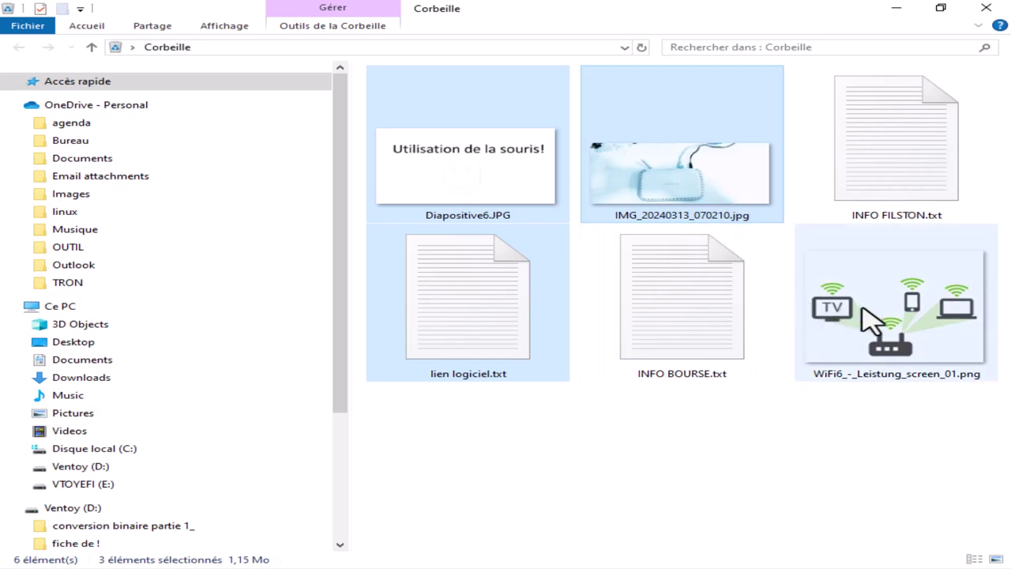
pyautogui.keyDown('ctrl'); pyautogui.click(706, 303); pyautogui.keyUp('ctrl')
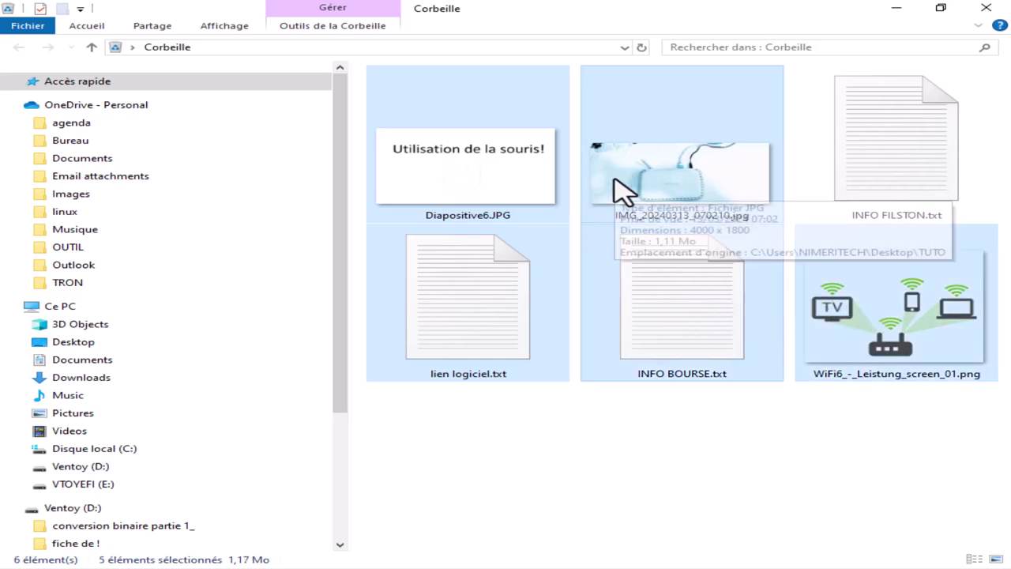
pyautogui.rightClick(636, 123)
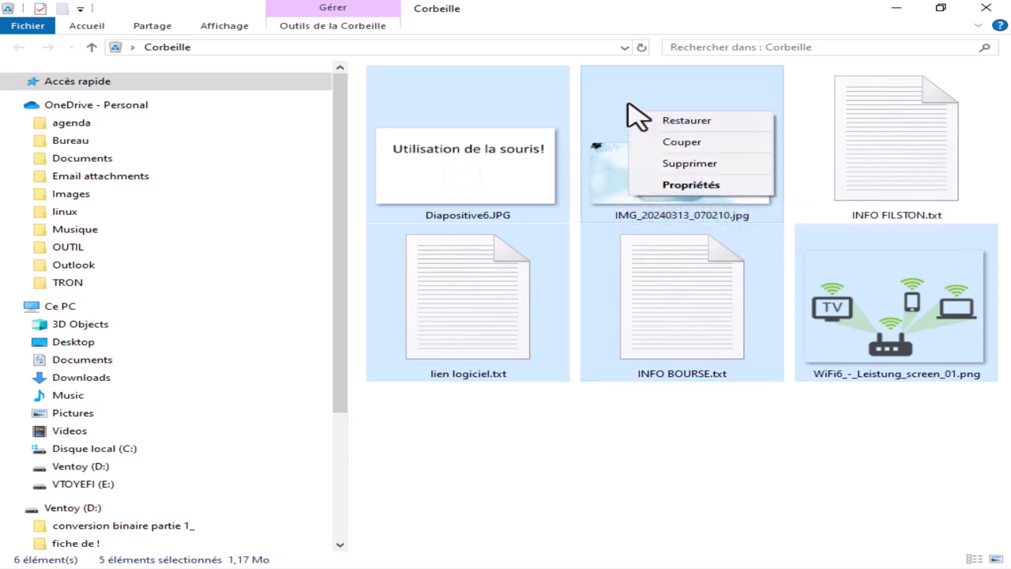
pyautogui.click(684, 121)
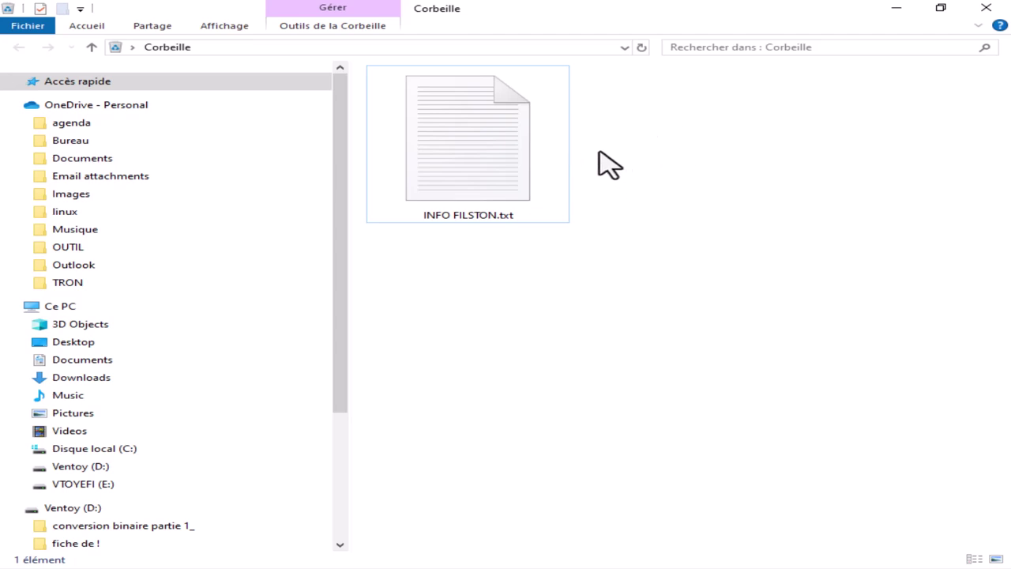
pyautogui.moveTo(522, 155)
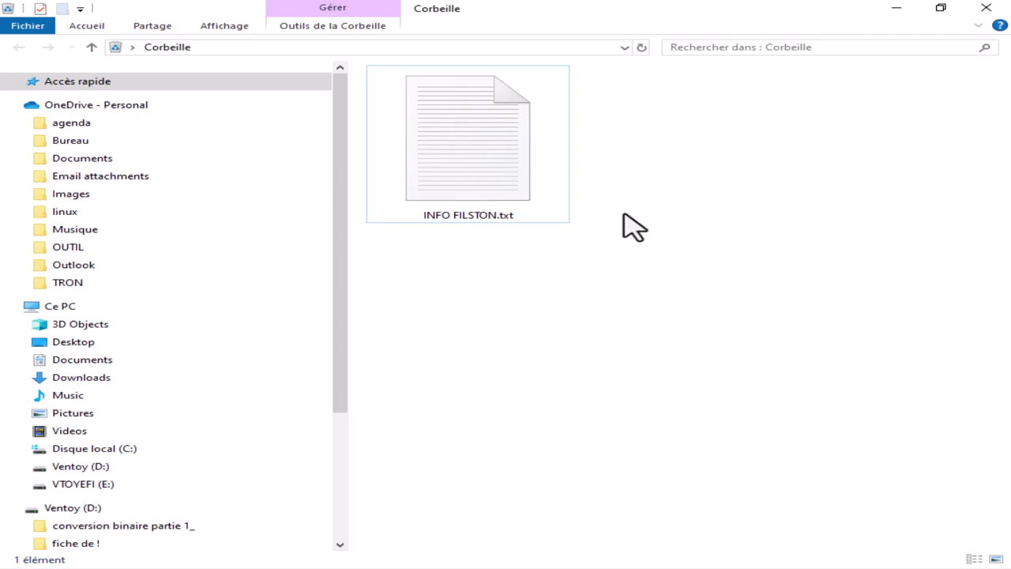
pyautogui.moveTo(505, 189)
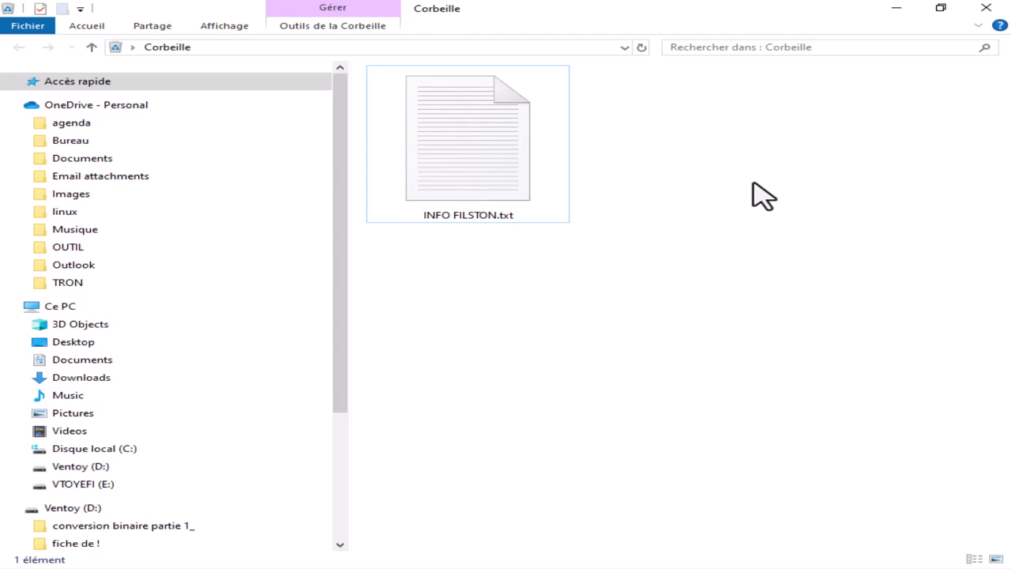
pyautogui.moveTo(754, 182); pyautogui.dragTo(367, 187)
pyautogui.click(614, 210)
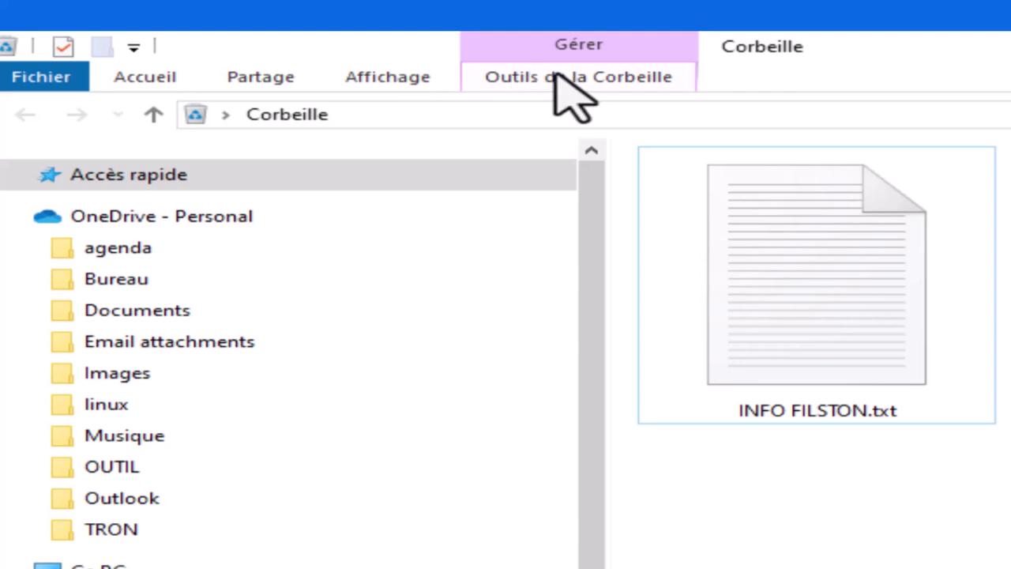
# Set the Recycle Bin's custom maximum size for local disk C: to 9 MB in its properties and apply it
pyautogui.click(562, 82)
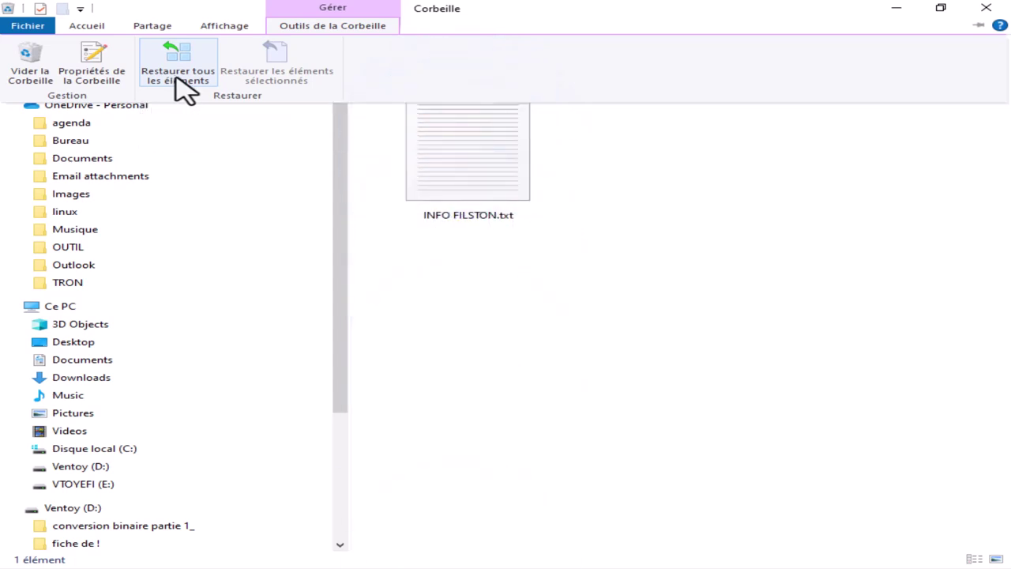
pyautogui.click(113, 83)
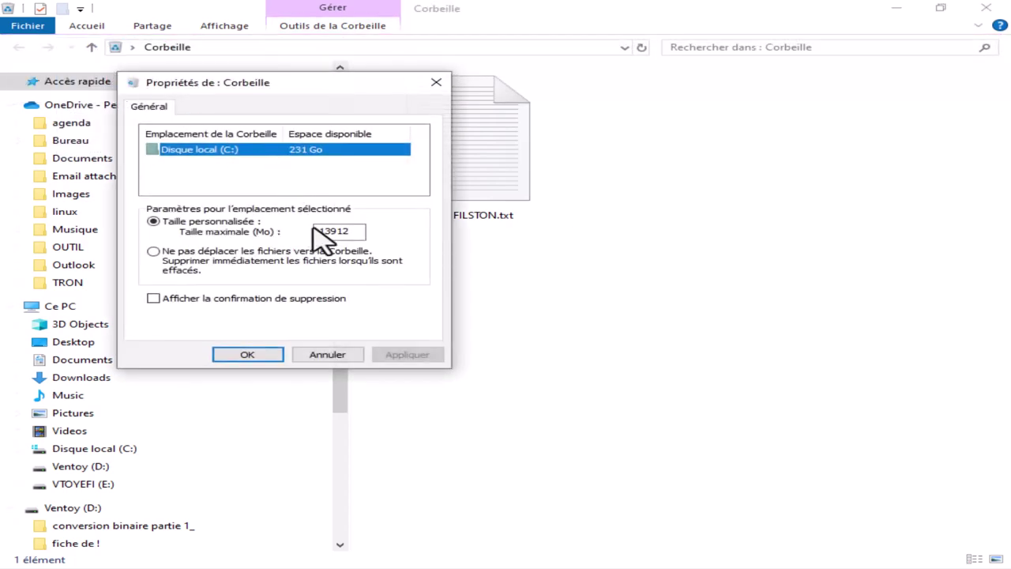
pyautogui.moveTo(350, 232); pyautogui.dragTo(314, 229)
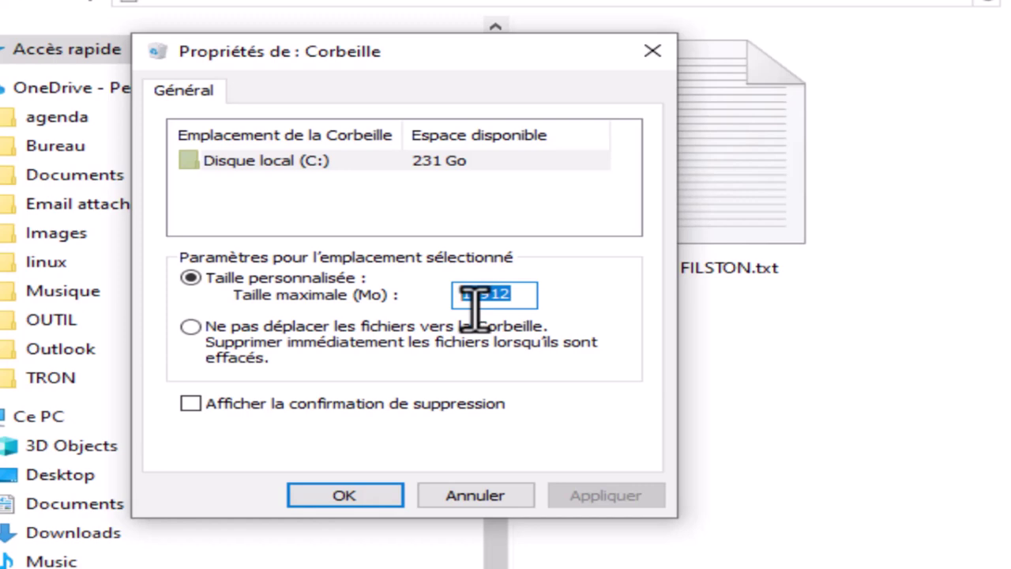
pyautogui.press('BackSpace')
pyautogui.write('9')
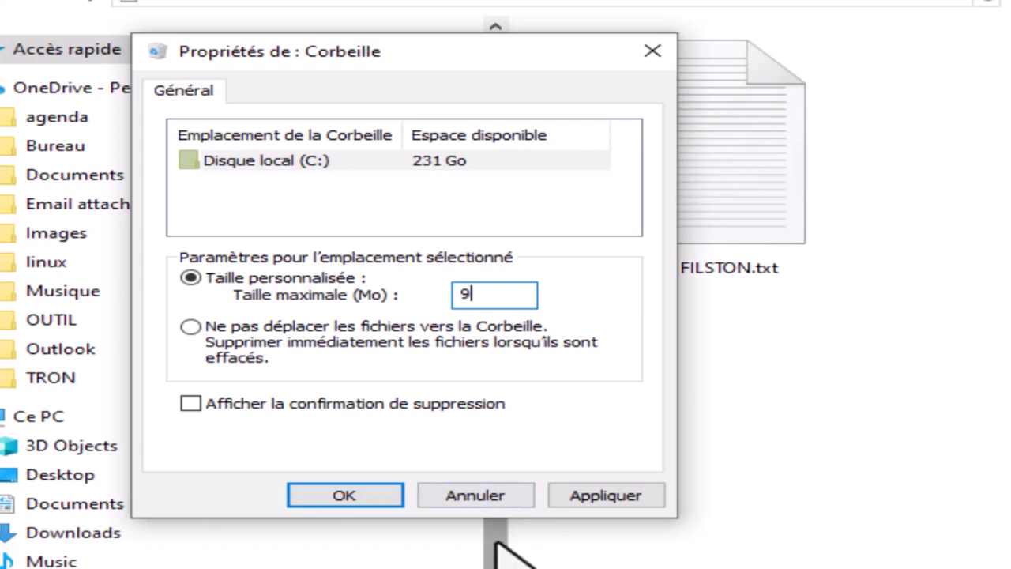
pyautogui.click(598, 496)
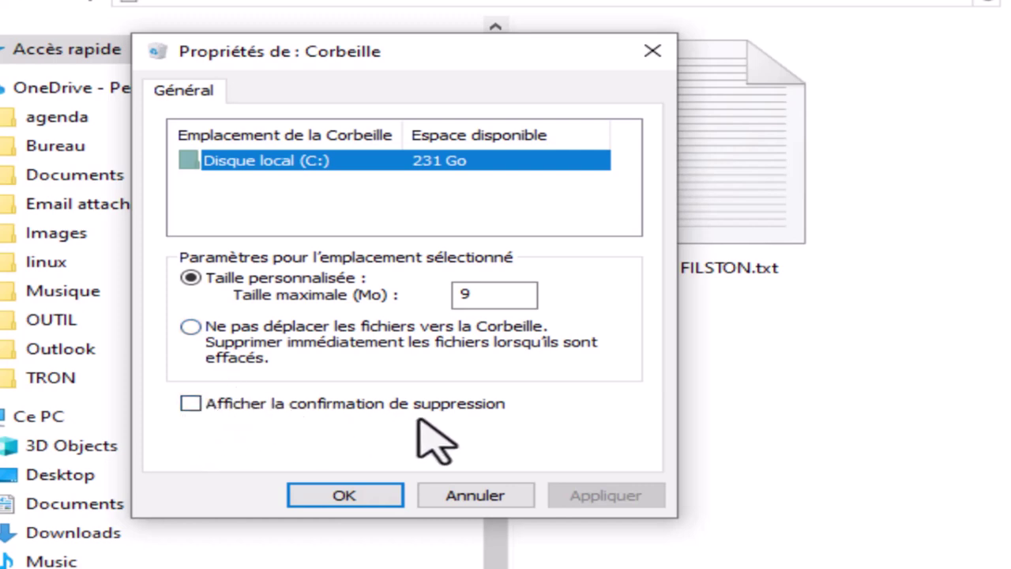
# Enable the deletion confirmation display for the Recycle Bin, apply it and close the properties
pyautogui.click(190, 403)
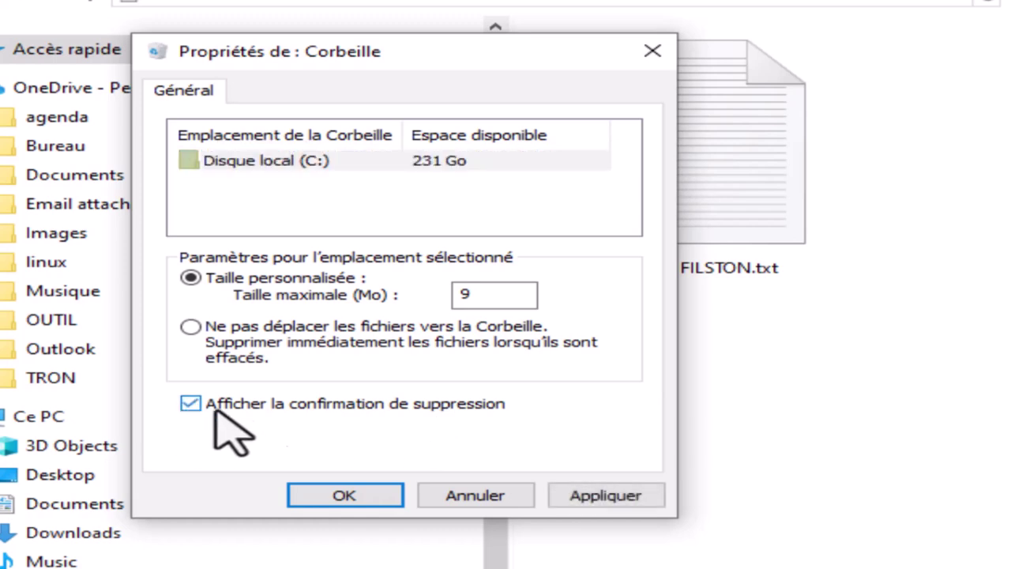
pyautogui.click(593, 498)
pyautogui.click(345, 497)
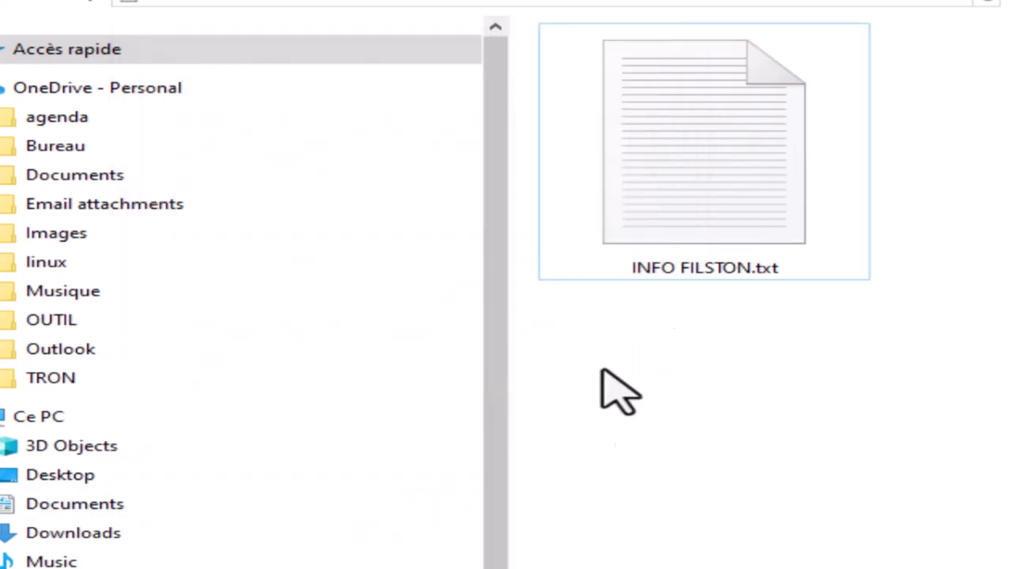
pyautogui.click(648, 278)
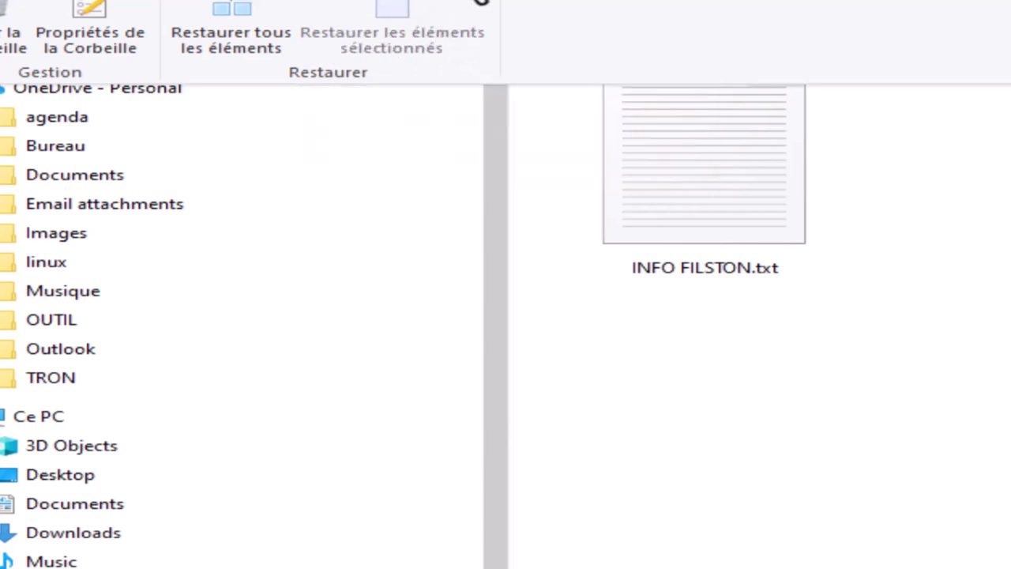
pyautogui.press('Escape')
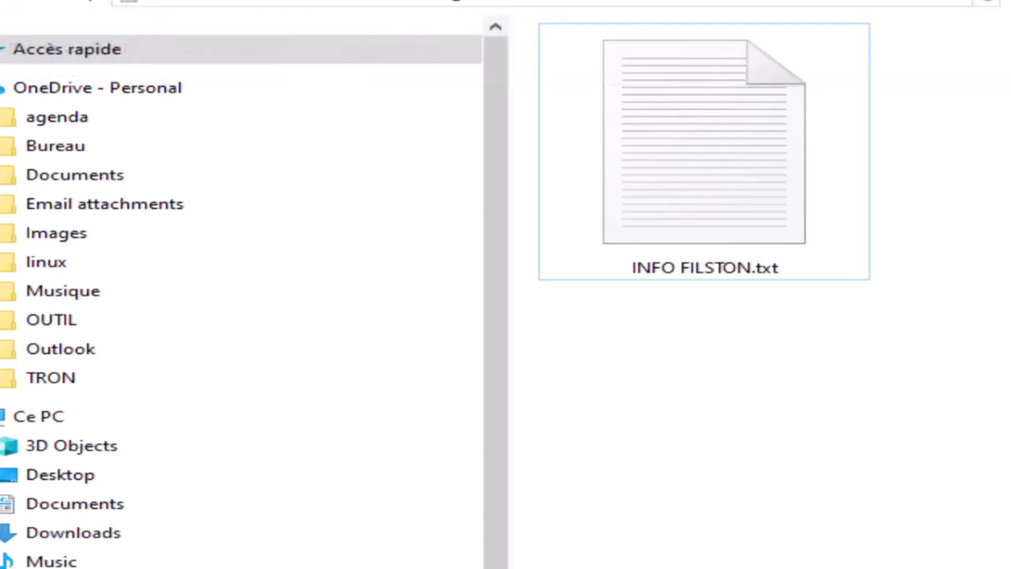
# Set the Recycle Bin's custom maximum size for local disk C: to 9000 MB, apply it and close the properties
pyautogui.click(446, 1)
pyautogui.click(111, 32)
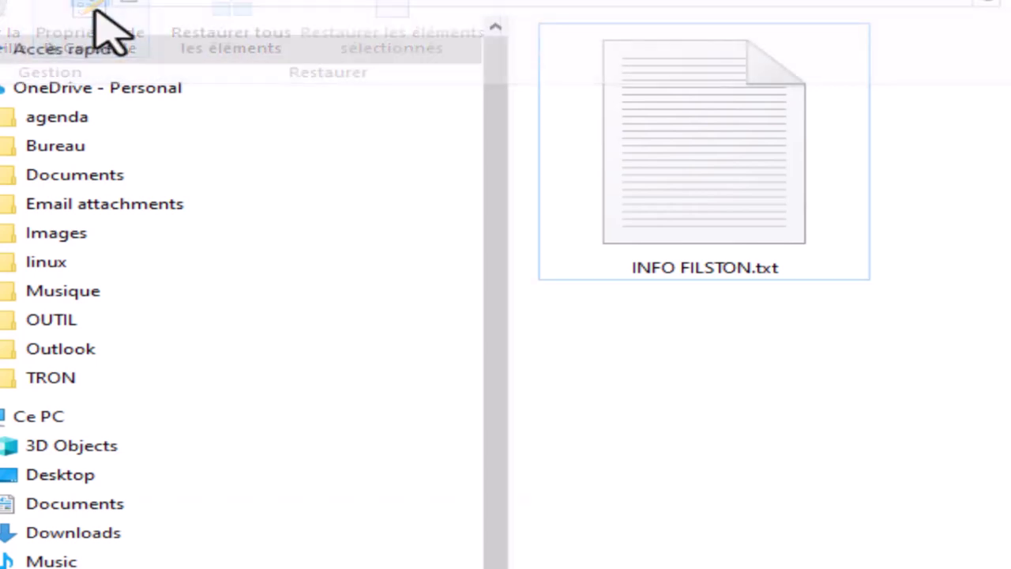
pyautogui.click(451, 270)
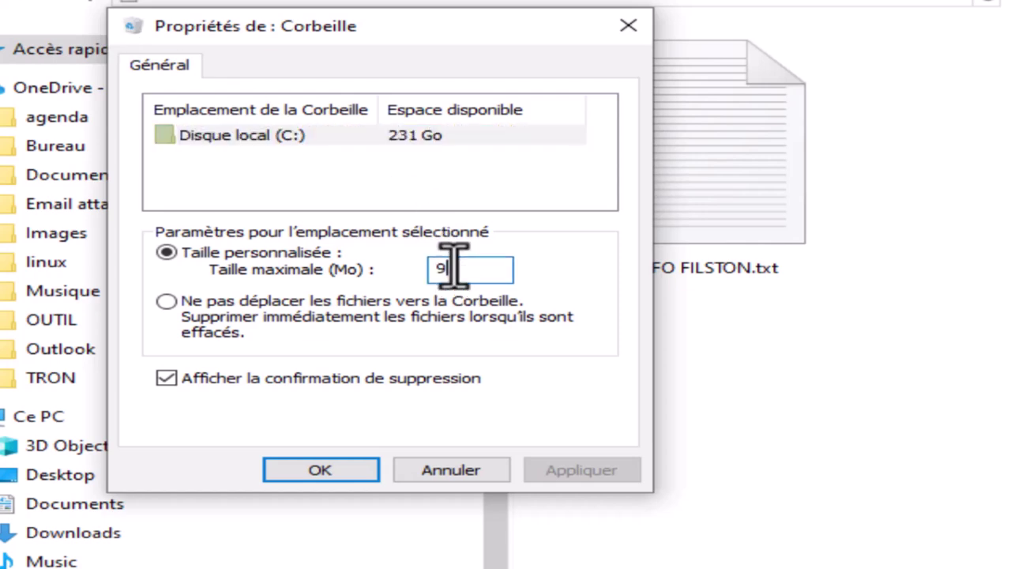
pyautogui.write('000')
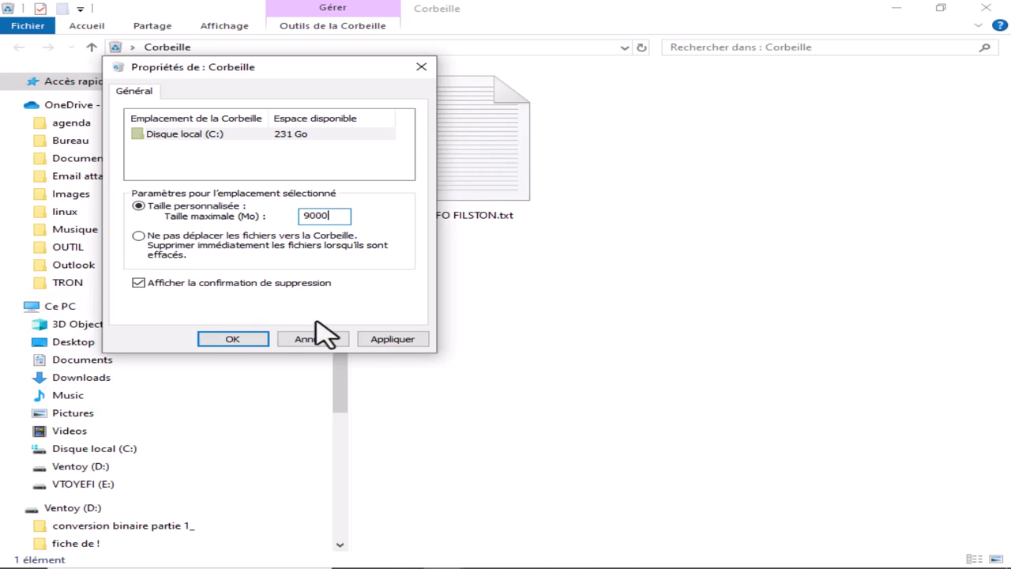
pyautogui.click(393, 339)
pyautogui.click(242, 342)
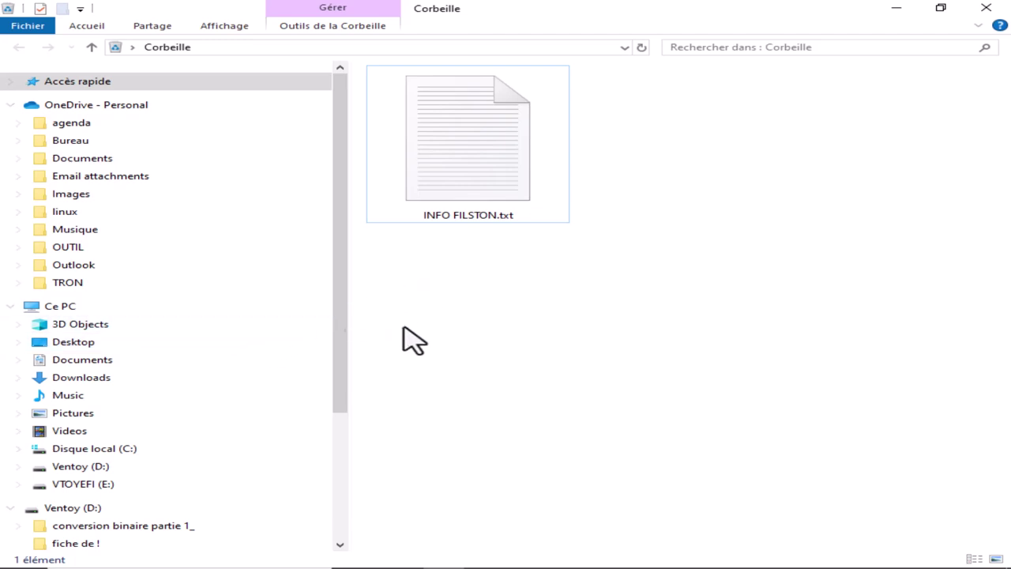
# Locate the command for emptying the Recycle Bin in its window, minimize the window and find the same command on the desktop icon
pyautogui.click(307, 28)
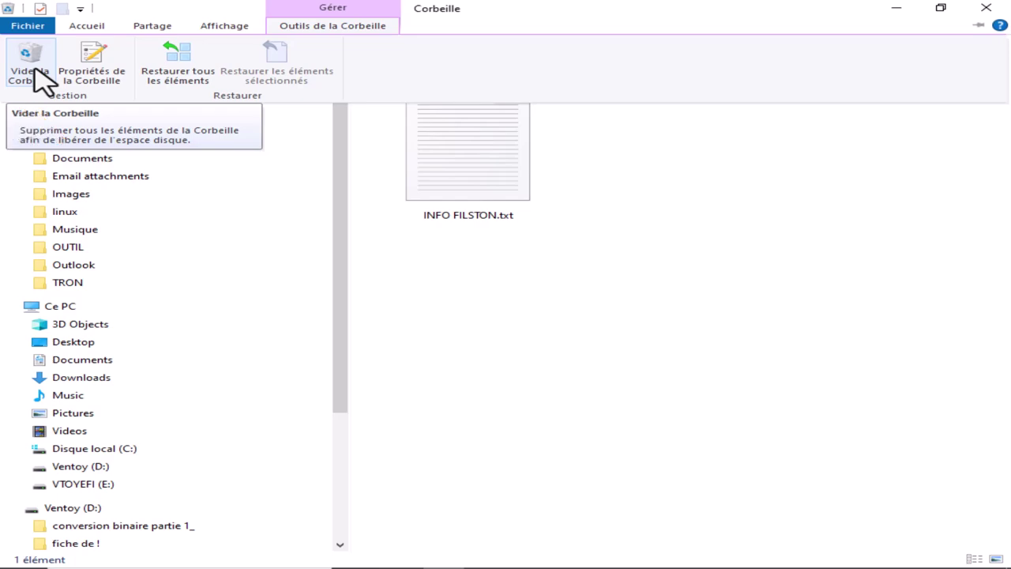
pyautogui.click(895, 10)
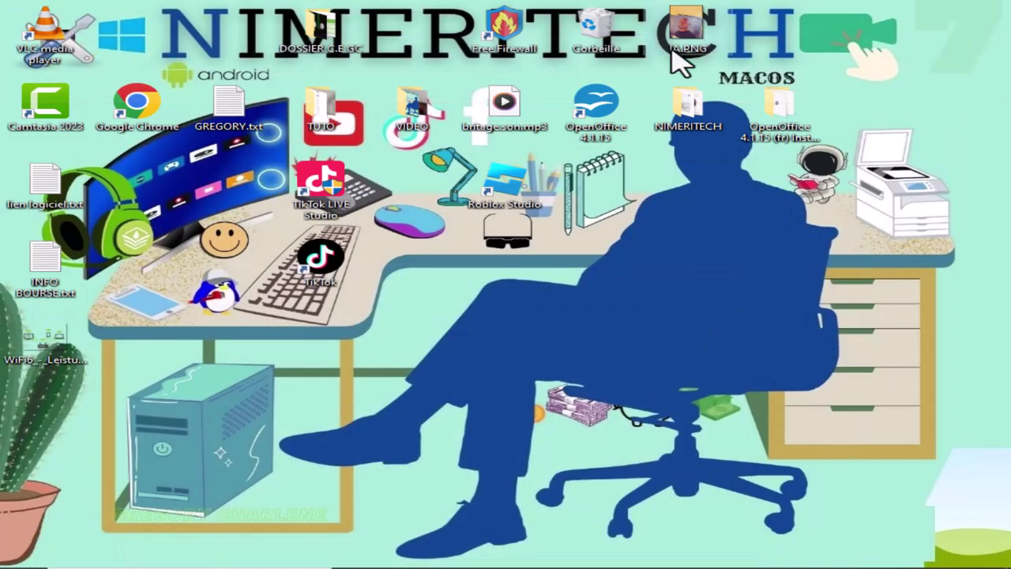
pyautogui.rightClick(594, 24)
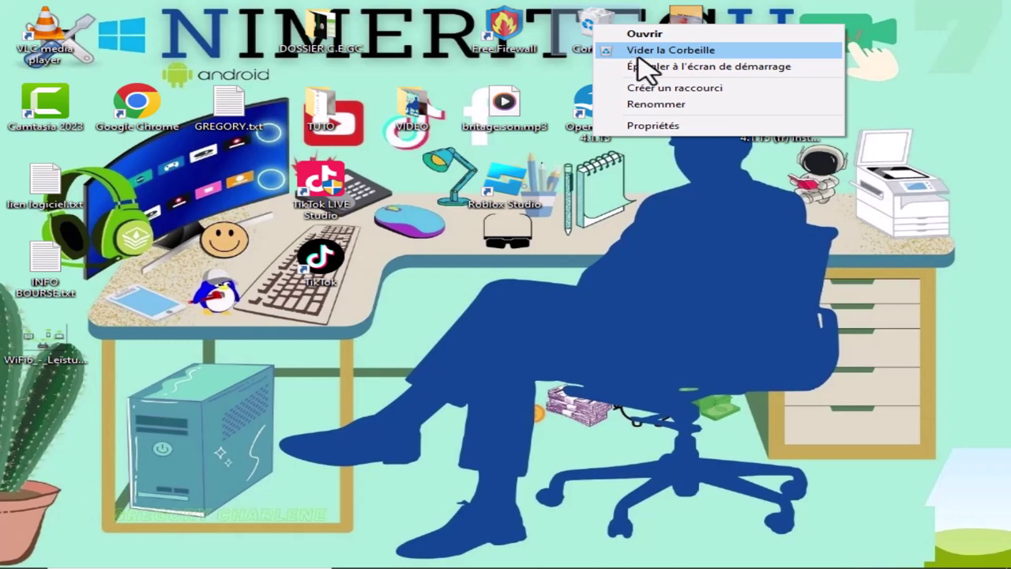
pyautogui.moveTo(388, 565)
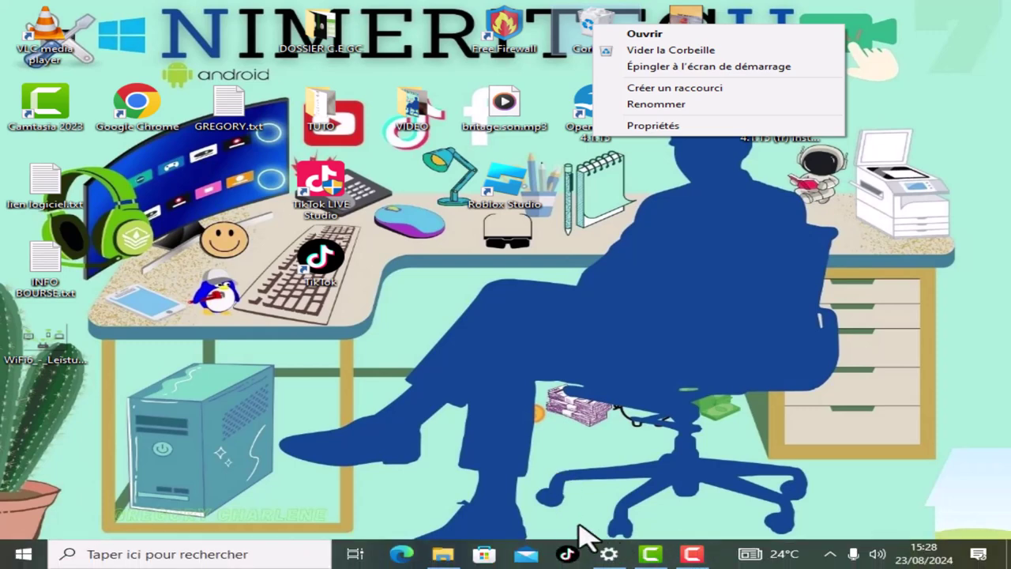
# Open the Recycle Bin from the desktop, examine its management and restore commands, and close the window
pyautogui.click(642, 34)
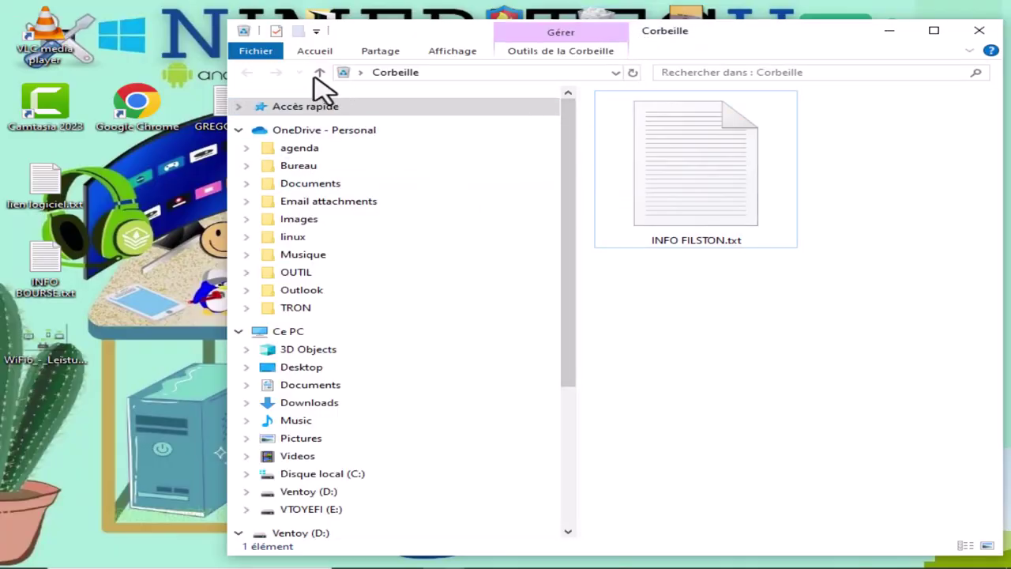
pyautogui.click(517, 52)
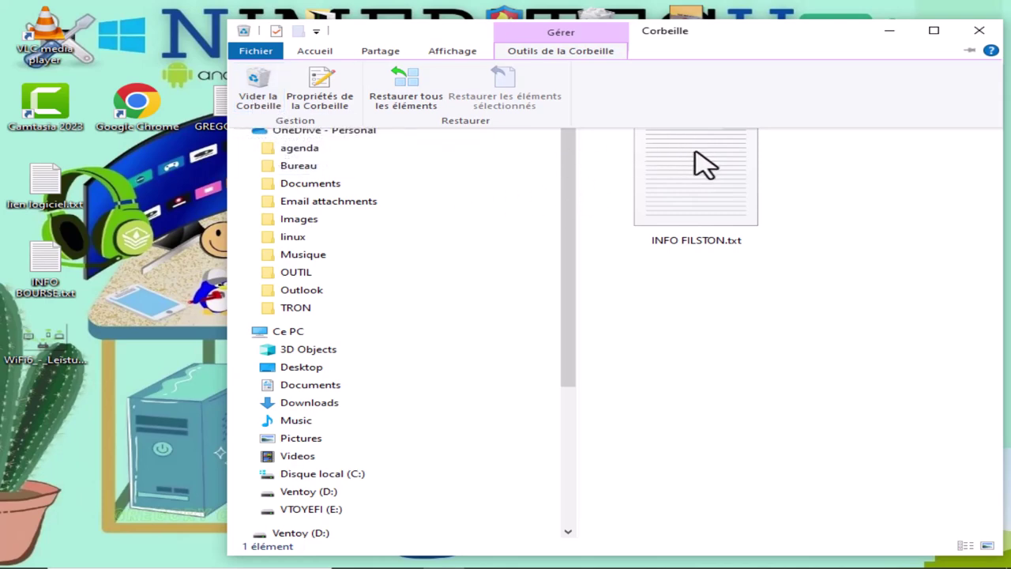
pyautogui.moveTo(826, 36); pyautogui.dragTo(633, 26)
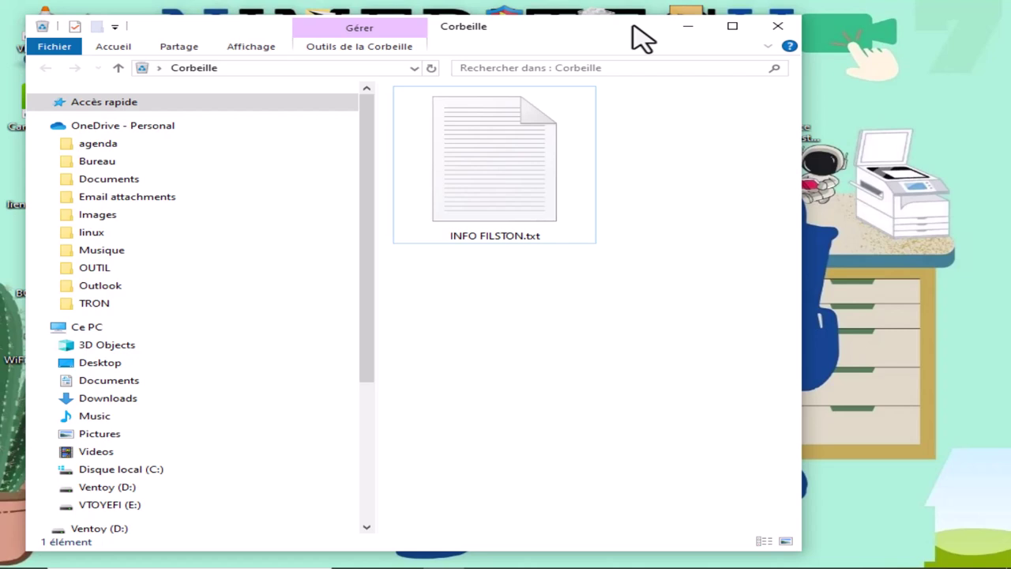
pyautogui.moveTo(633, 26); pyautogui.dragTo(697, 20)
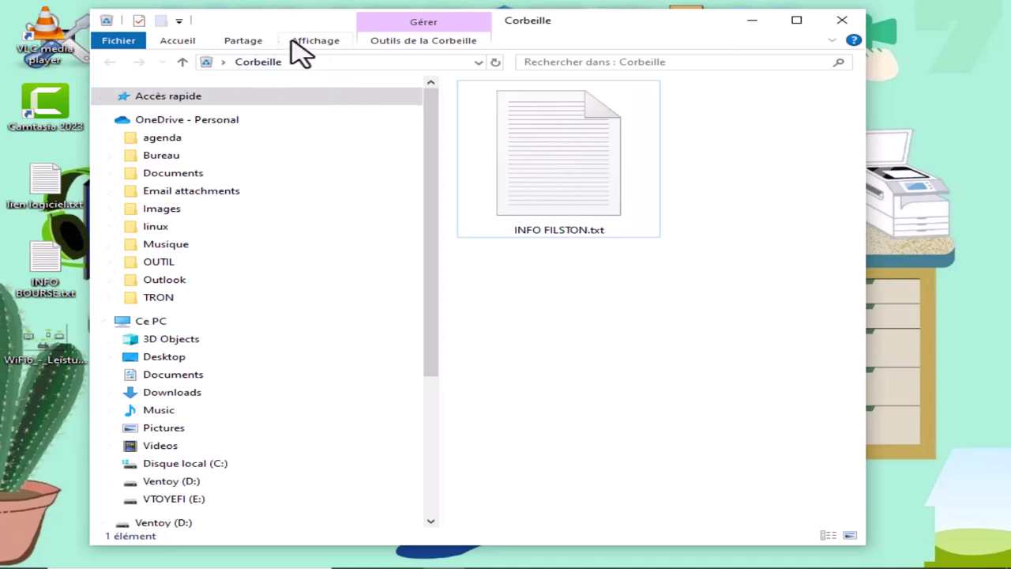
pyautogui.click(237, 39)
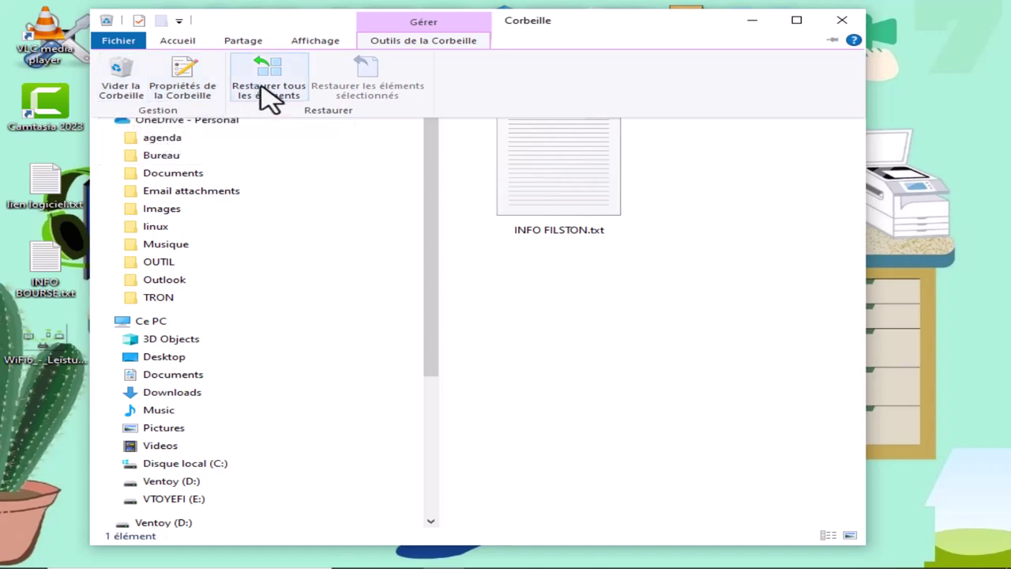
pyautogui.click(842, 20)
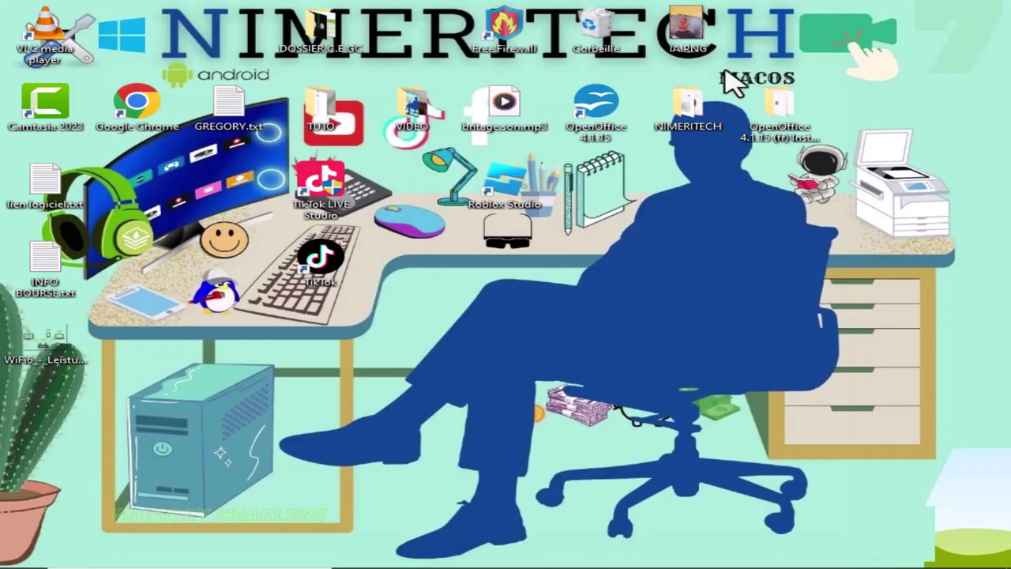
# Empty the Recycle Bin from the desktop, confirming permanent deletion of INFO FILSTON.txt, and reopen it to check its contents
pyautogui.rightClick(605, 36)
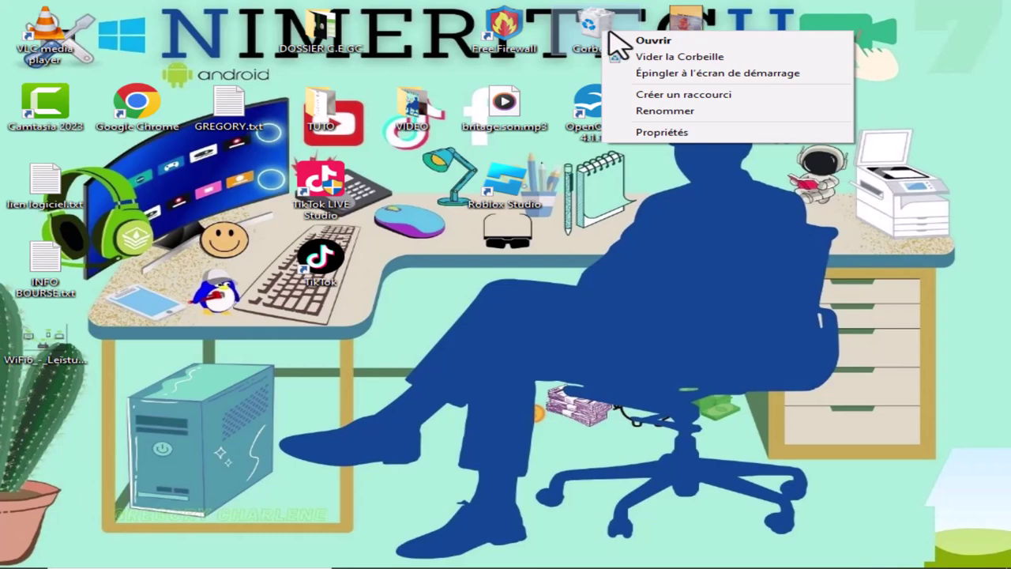
pyautogui.click(670, 59)
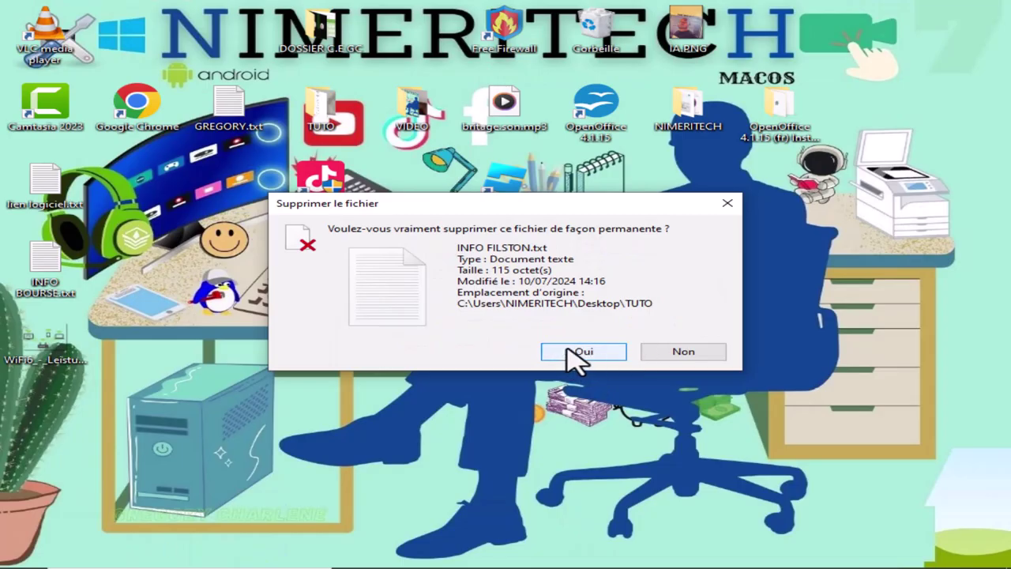
pyautogui.click(583, 350)
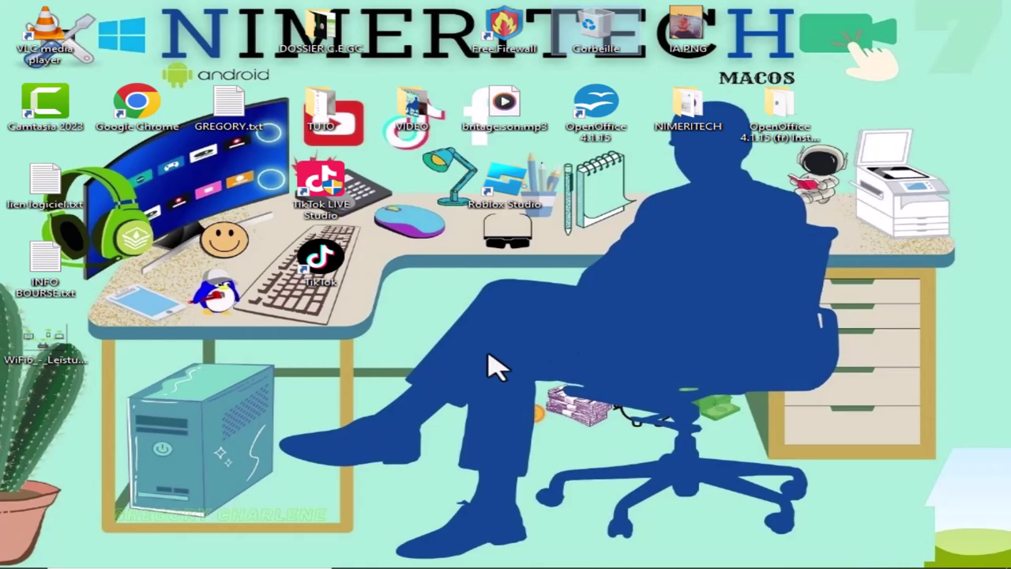
pyautogui.doubleClick(603, 33)
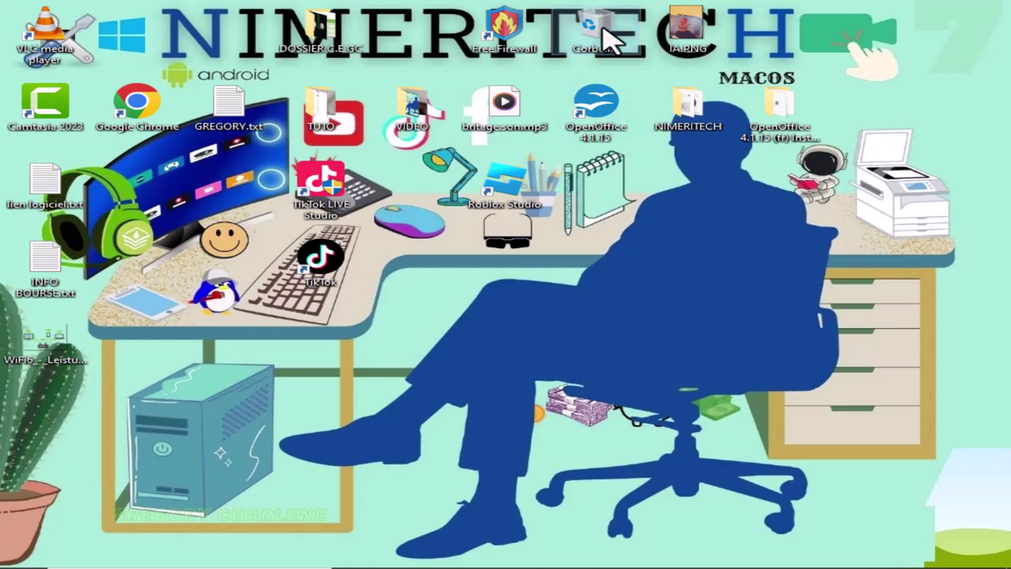